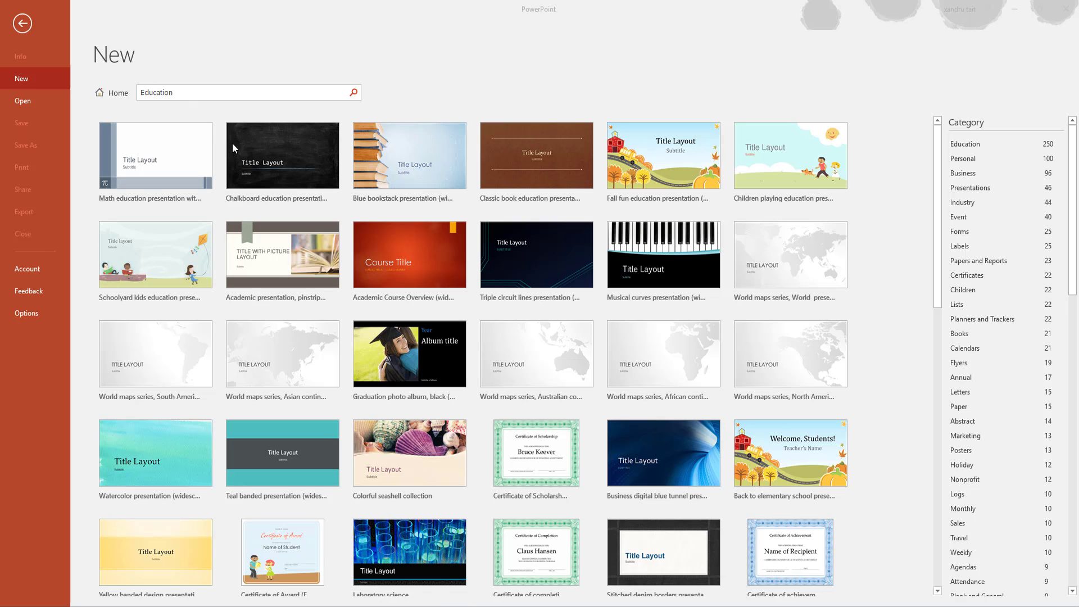
Create a new presentation from the Fall fun education presentation (widescreen) template.
click(678, 167)
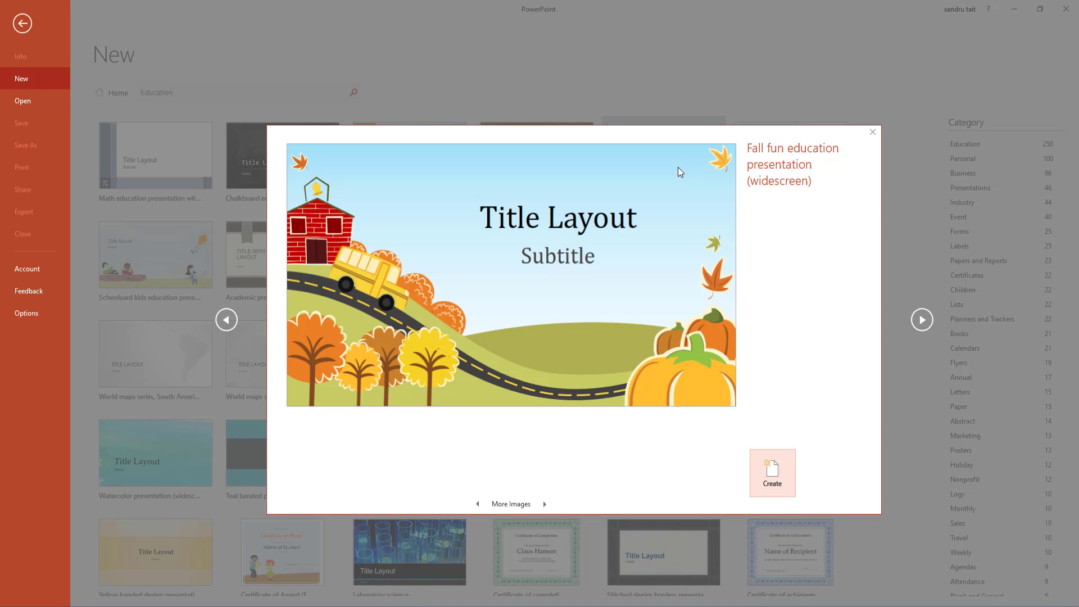
click(772, 479)
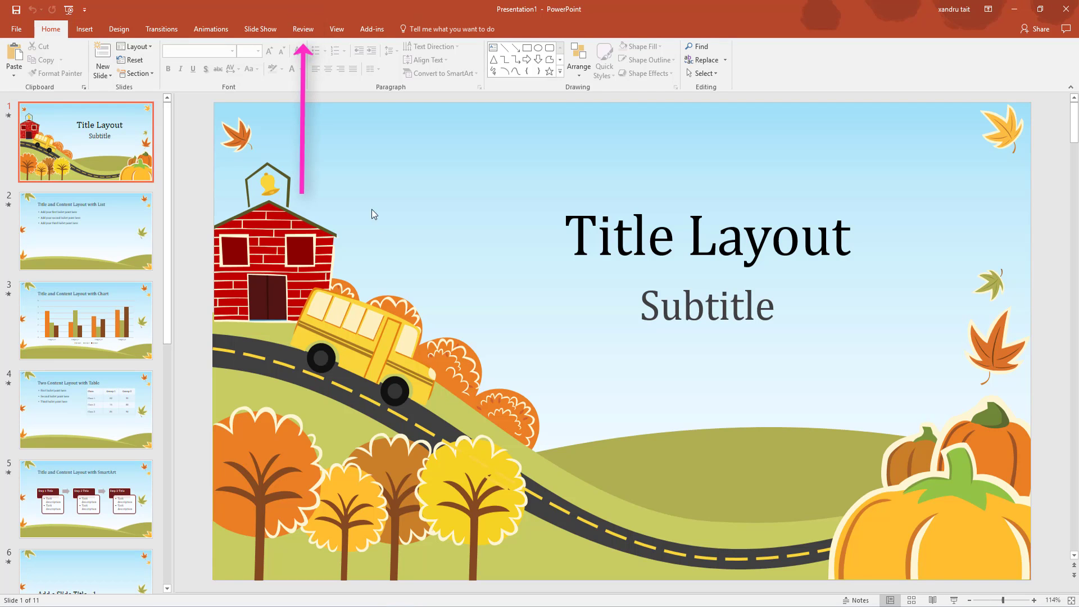
Delete the y from 'Layout' and the b from 'Subtitle' on slide 1.
click(308, 35)
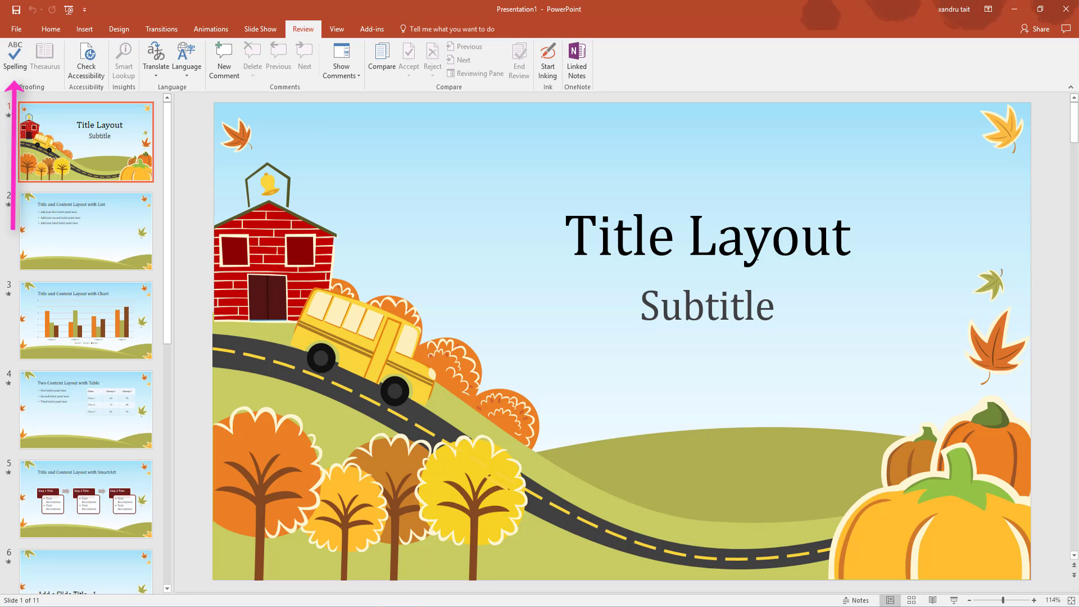
click(772, 236)
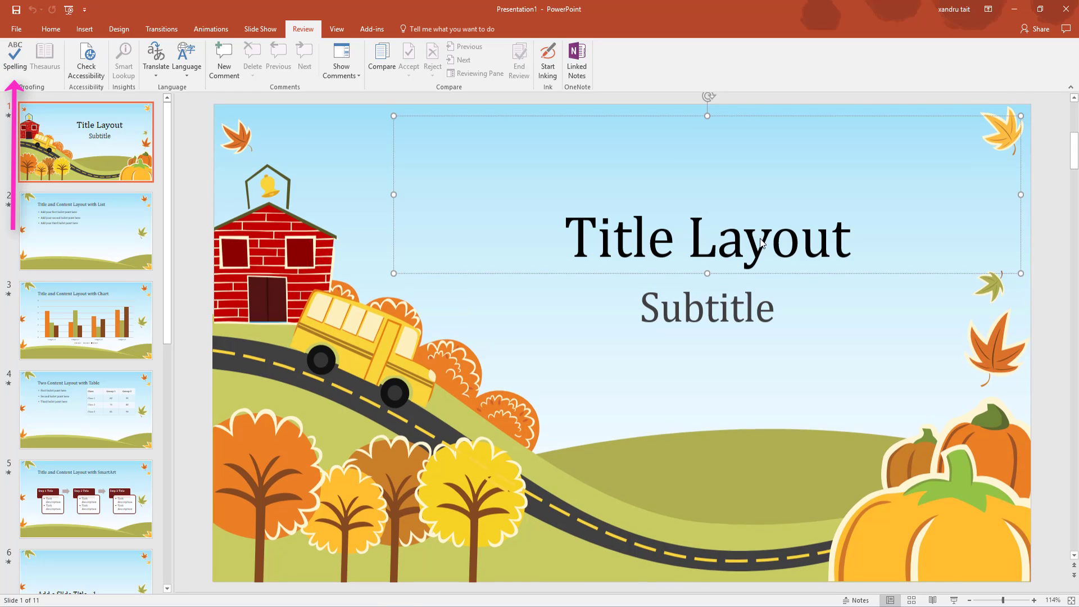
mouse_move(763, 252)
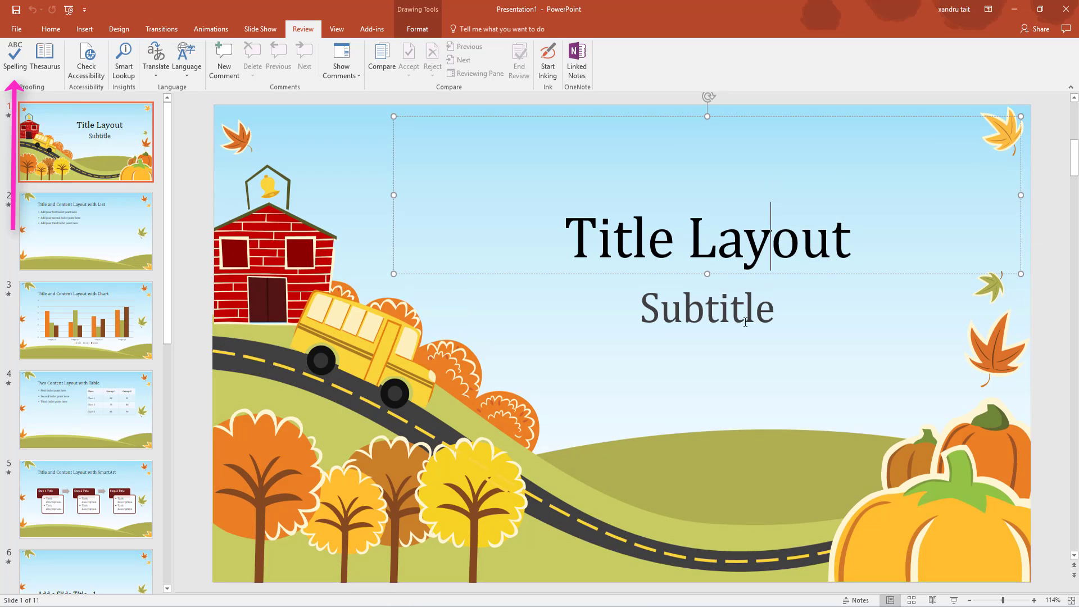
key(BackSpace)
click(708, 309)
key(BackSpace)
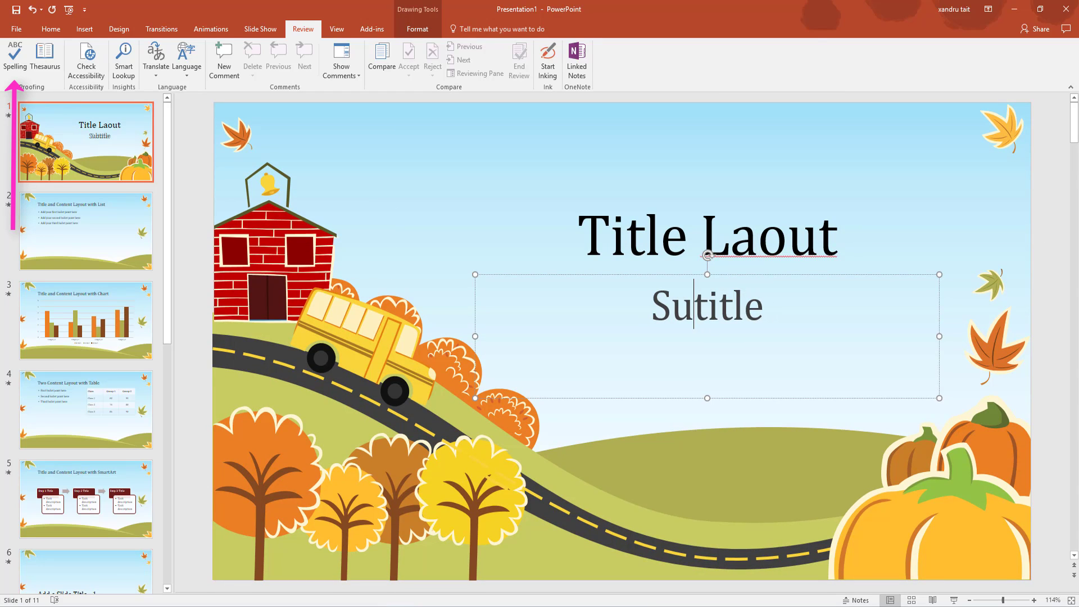
click(577, 236)
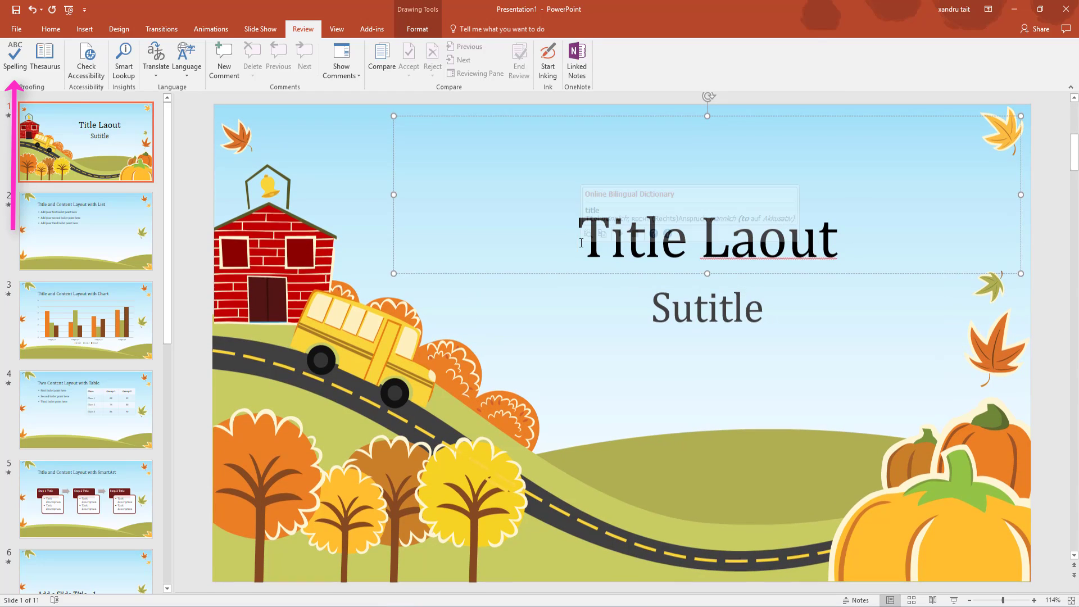
Run the spell check and ignore all occurrences of 'Laout'.
click(15, 55)
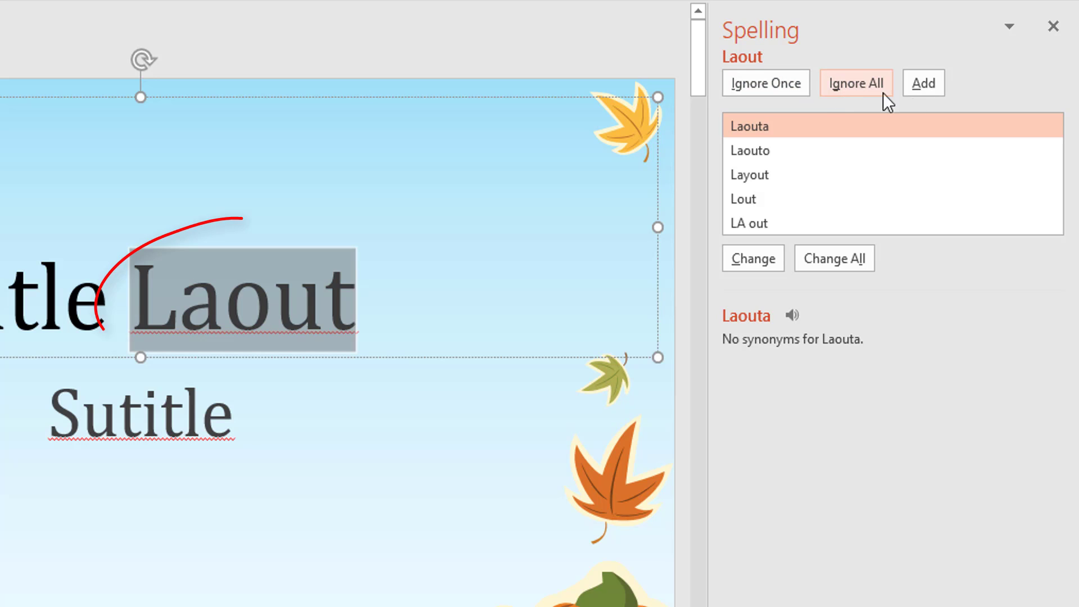
click(923, 77)
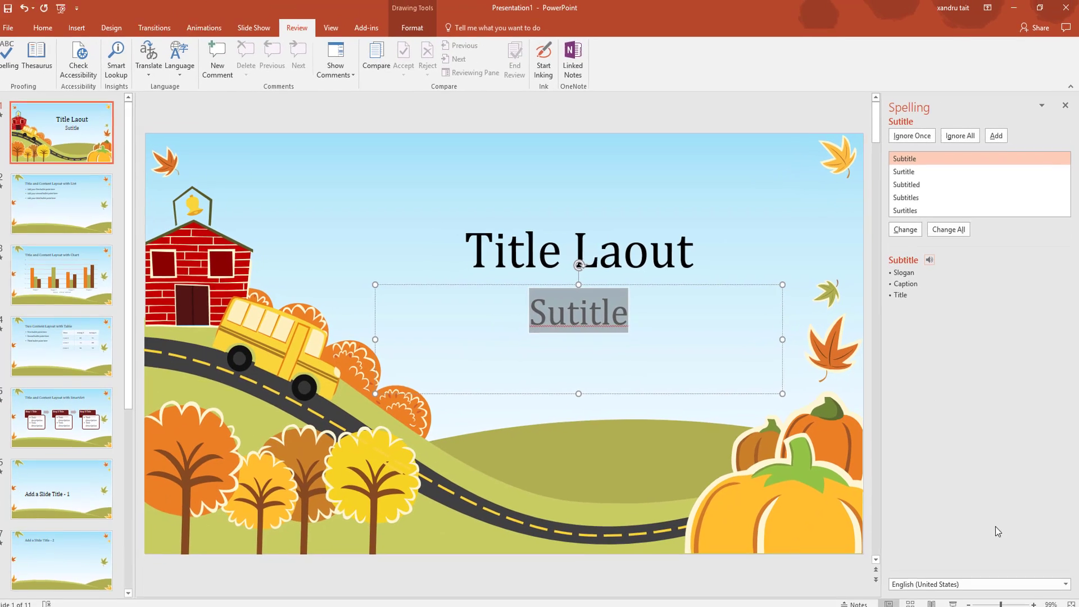
Check the proofing language and hear the suggestion 'Subtitle' pronounced.
click(999, 584)
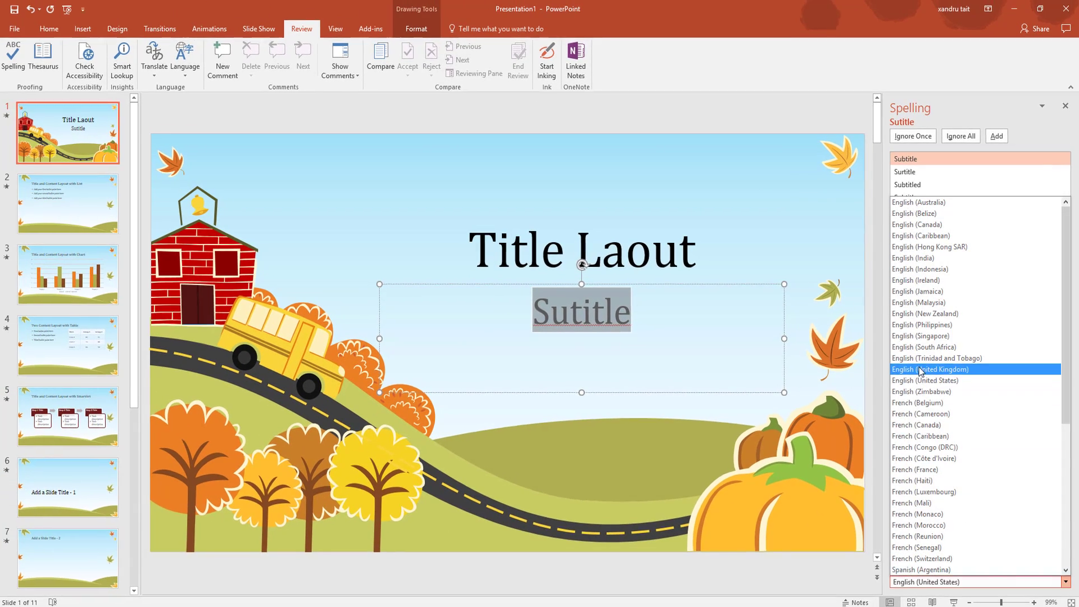
click(919, 370)
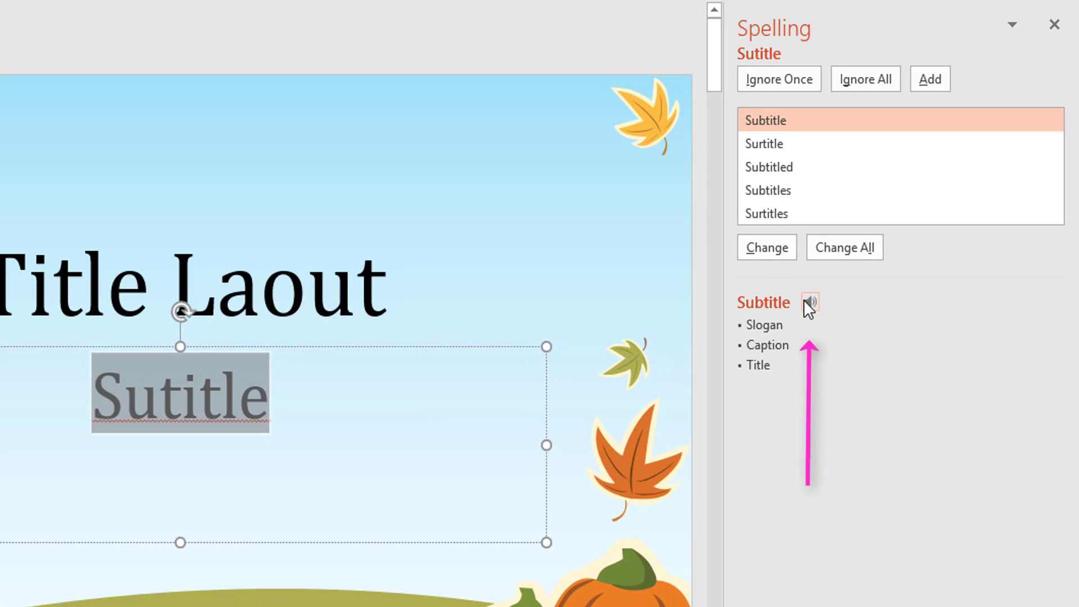
click(810, 302)
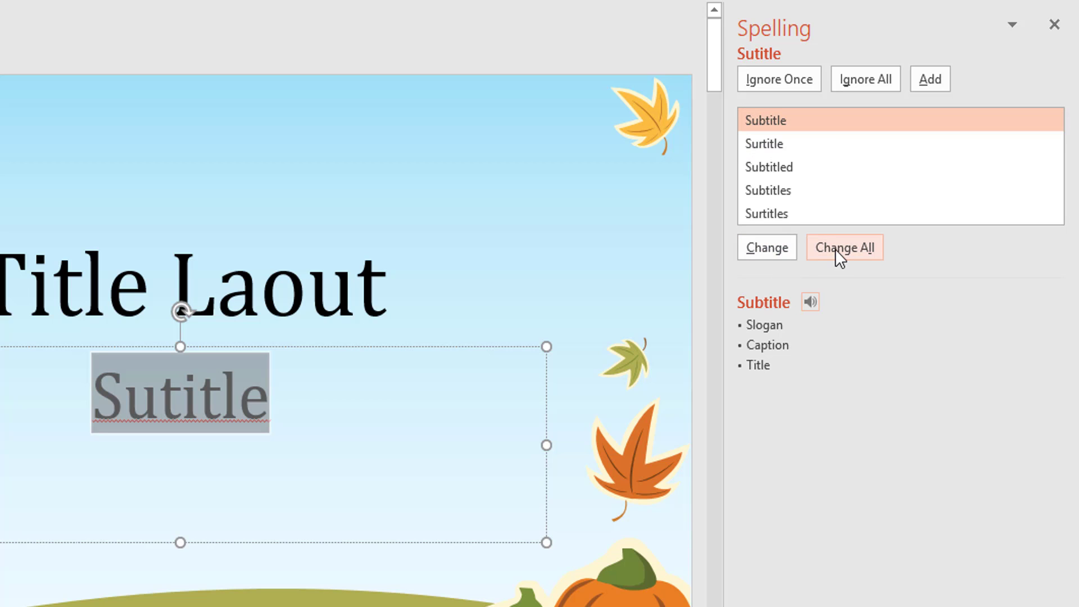
Change 'Sutitle' to 'Subtitle', finish the spell check, and look up its translation.
click(771, 247)
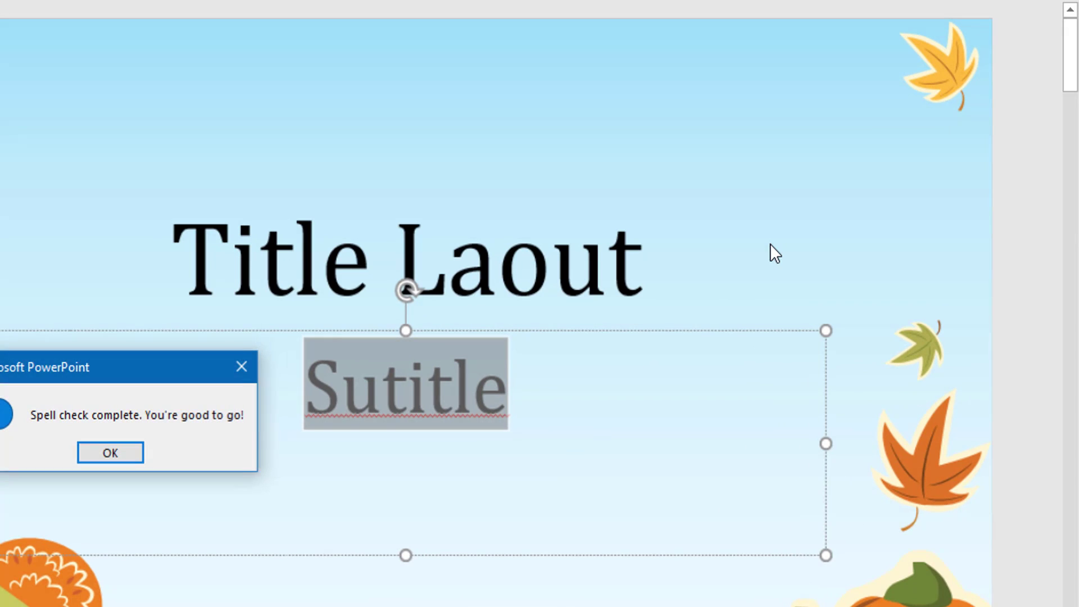
click(92, 453)
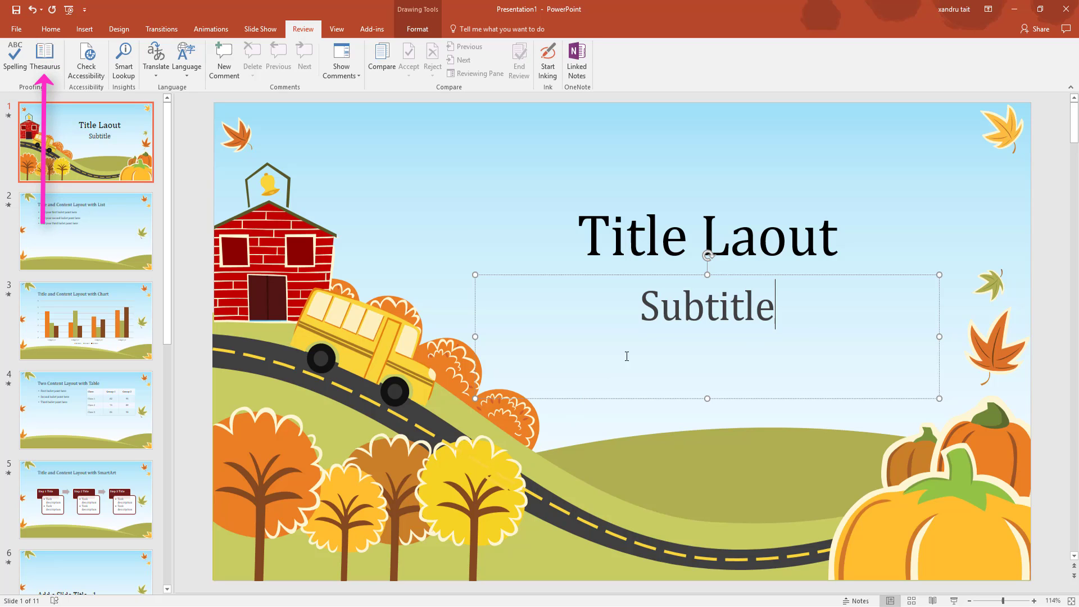
alt+click(682, 312)
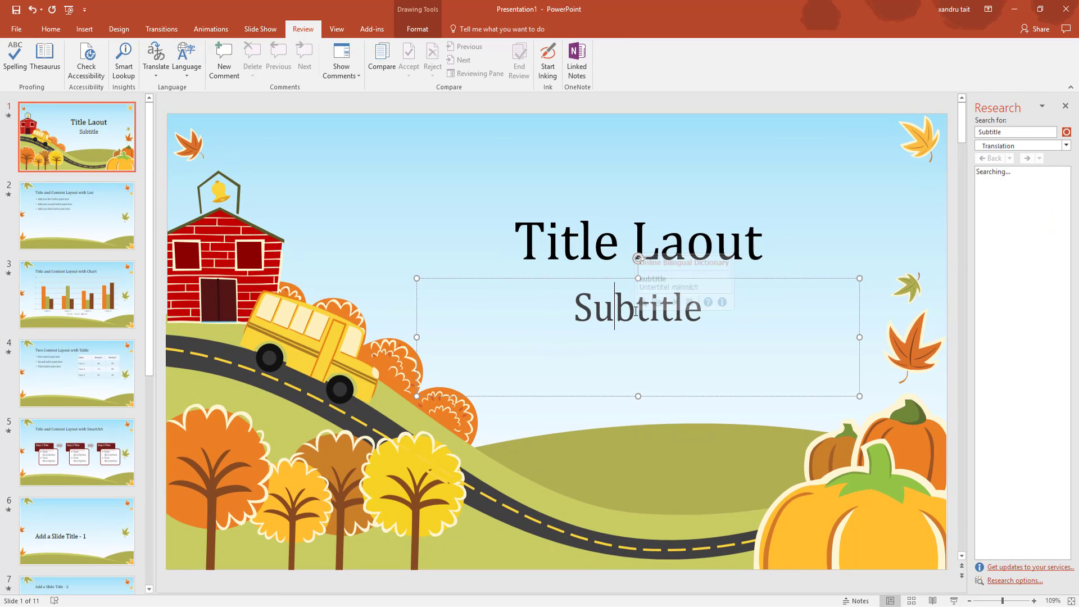
Show Thesaurus synonyms for 'Subtitle' and the insert options for 'Caption'.
double_click(635, 312)
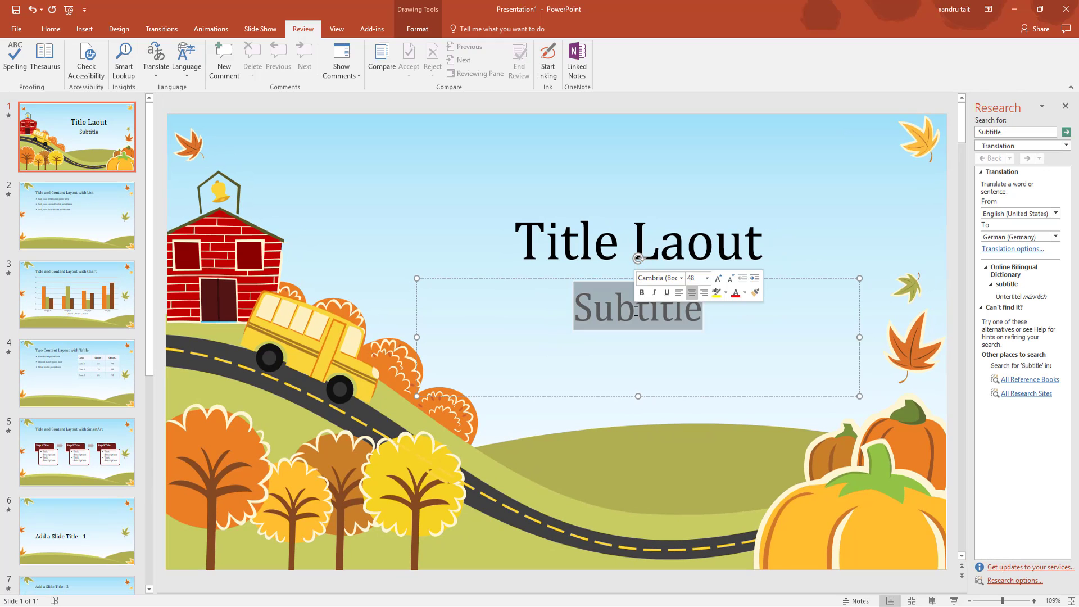
click(48, 56)
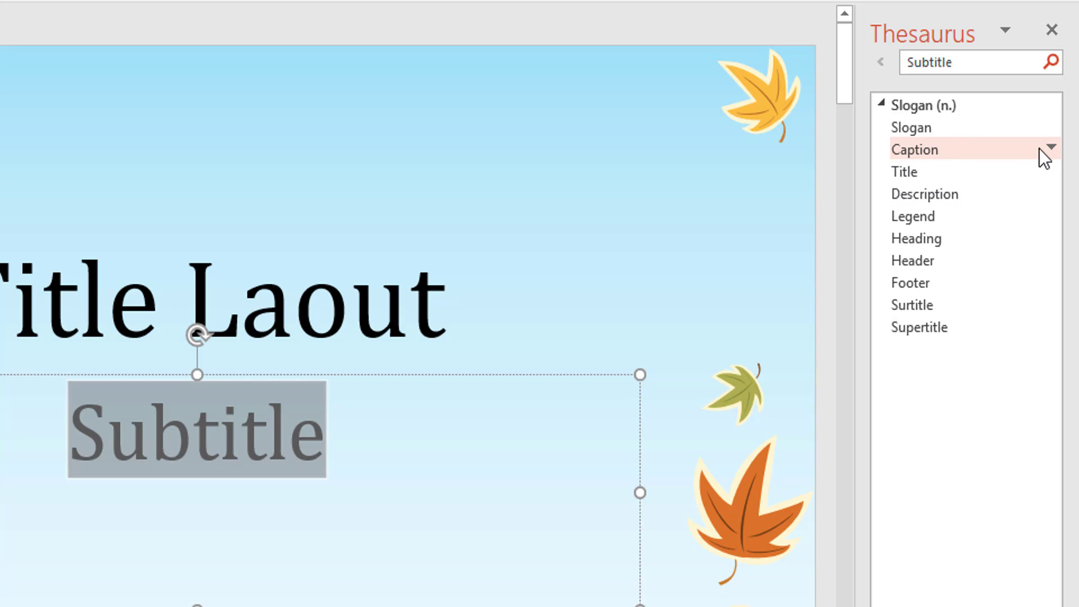
click(1050, 145)
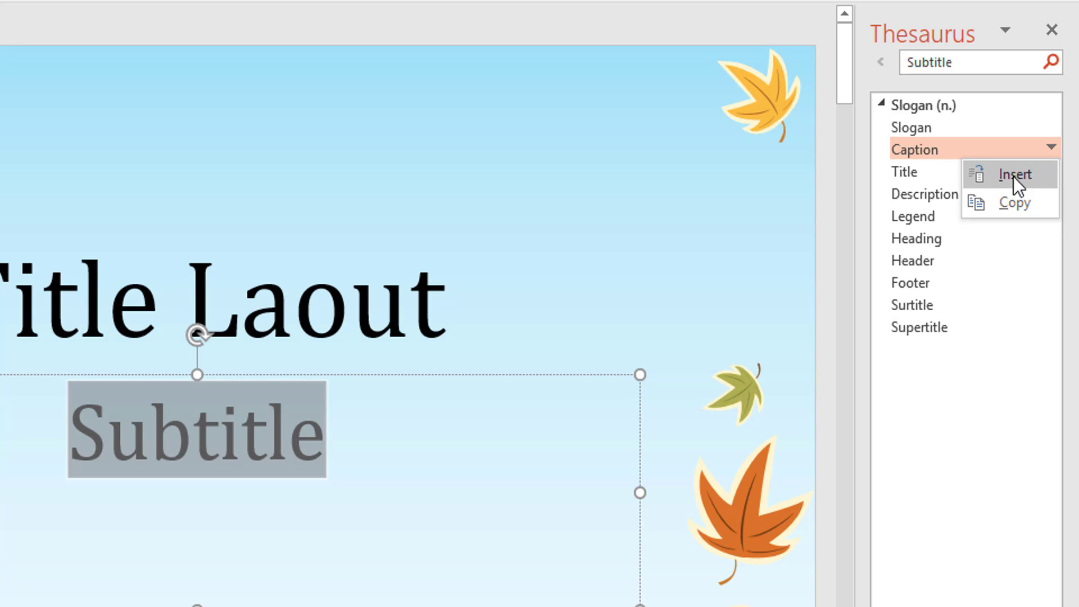
Browse synonyms for Caption, Description and Picture, then return to the Subtitle results.
click(915, 148)
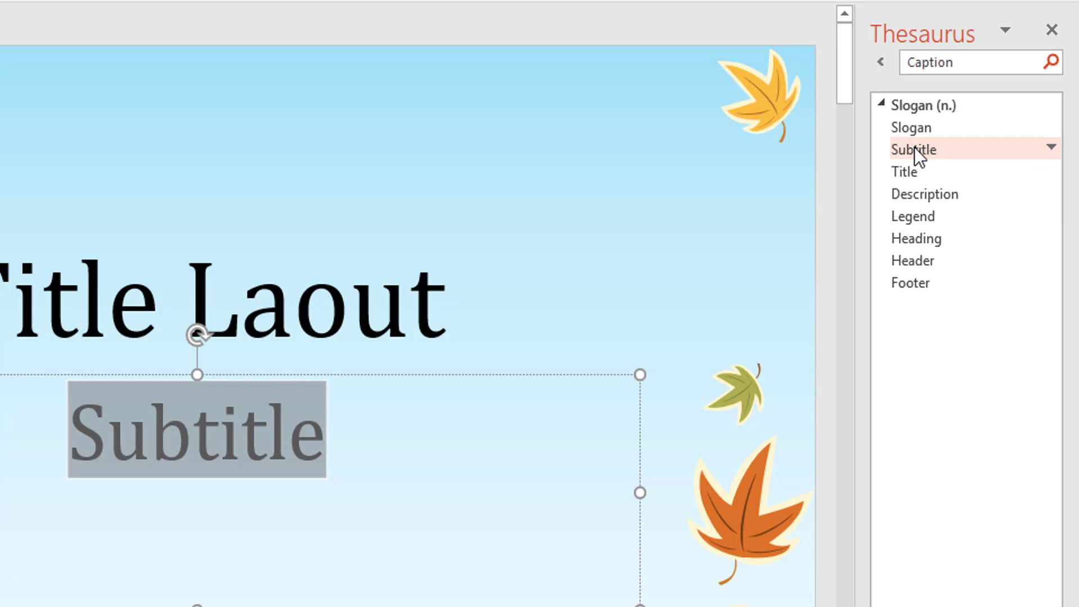
click(915, 147)
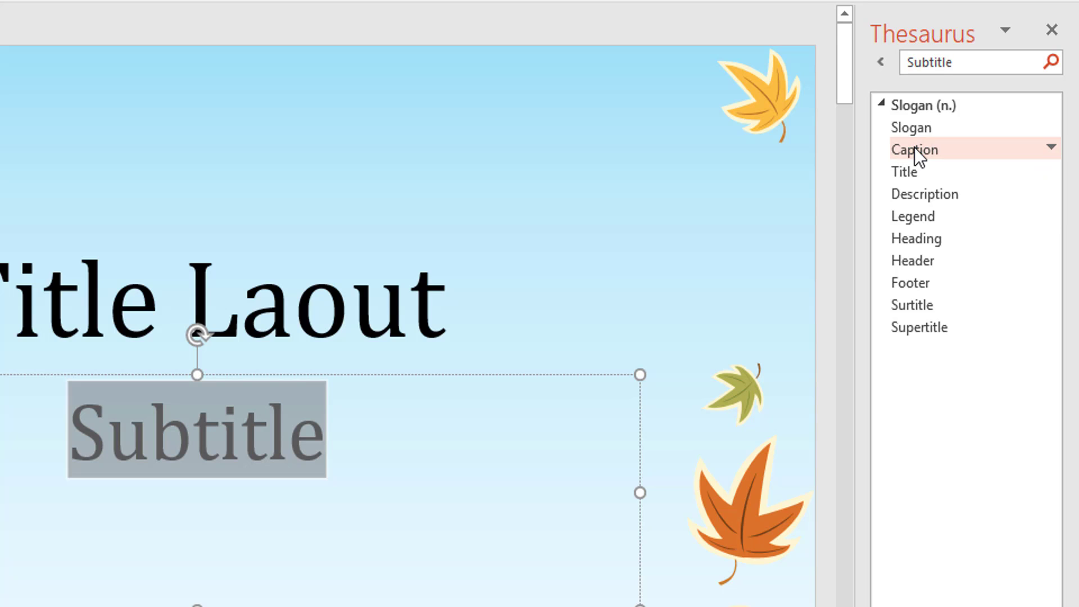
click(916, 147)
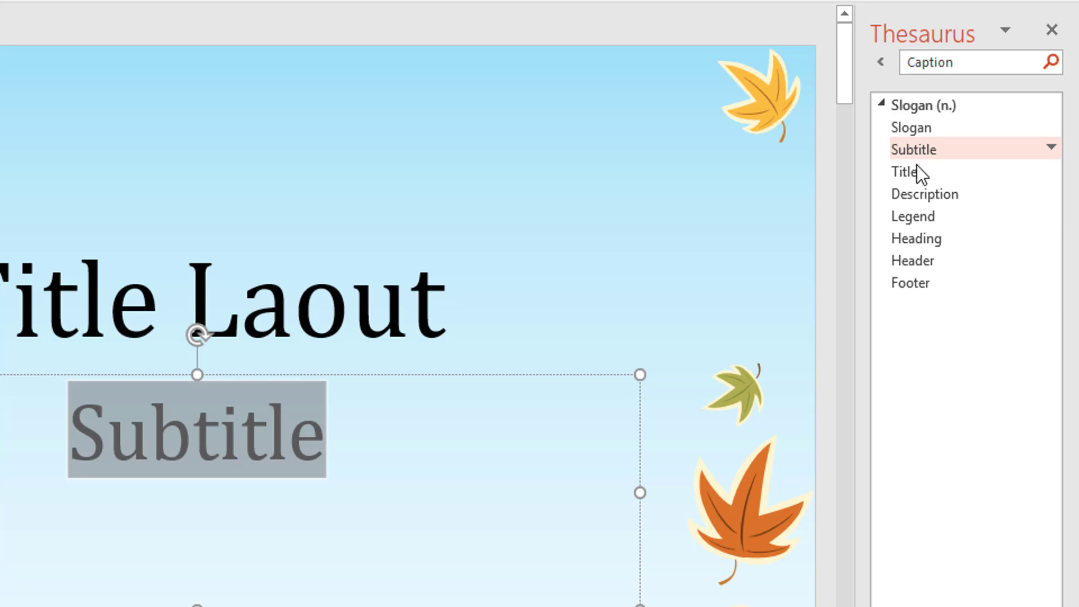
click(919, 191)
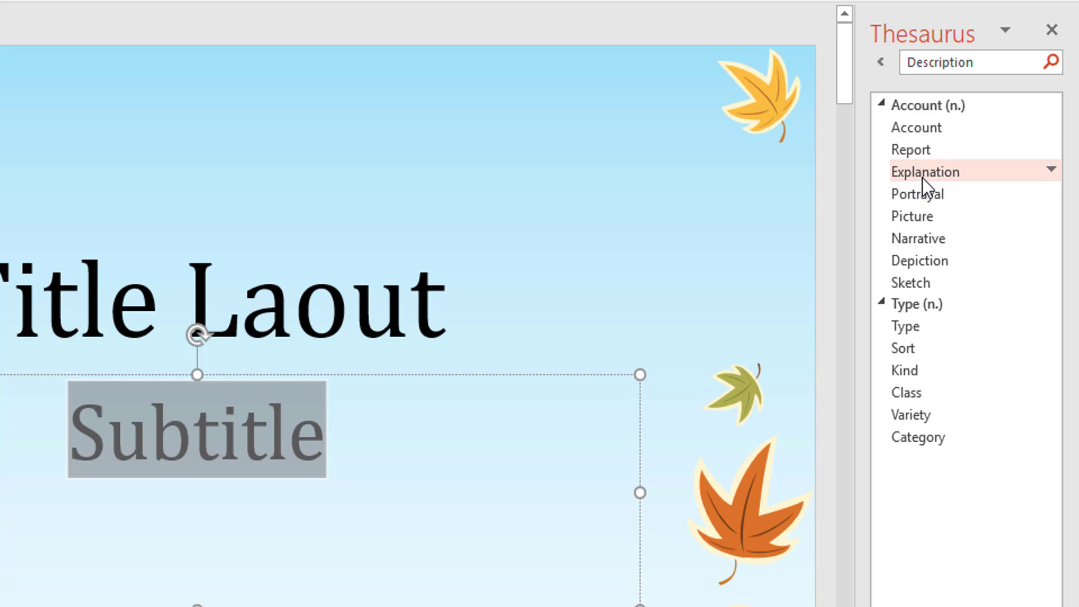
click(919, 217)
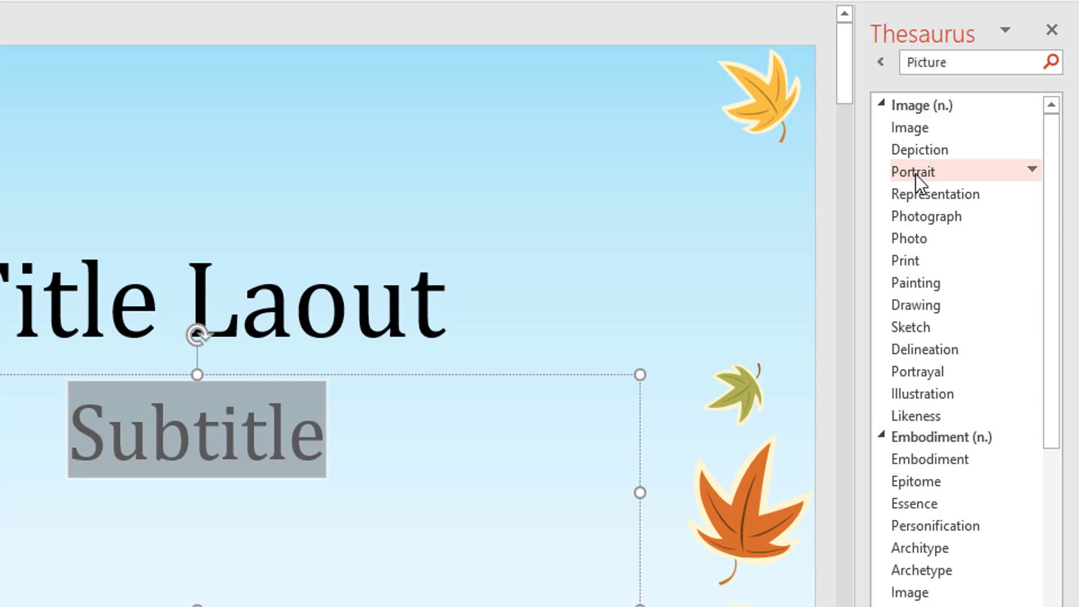
click(879, 64)
click(879, 64)
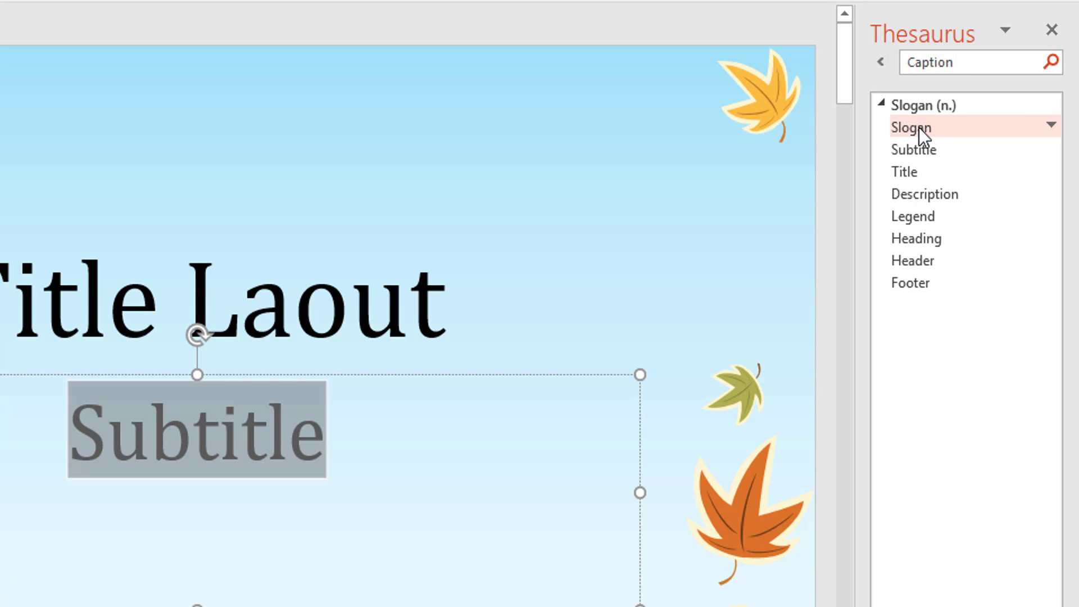
click(878, 65)
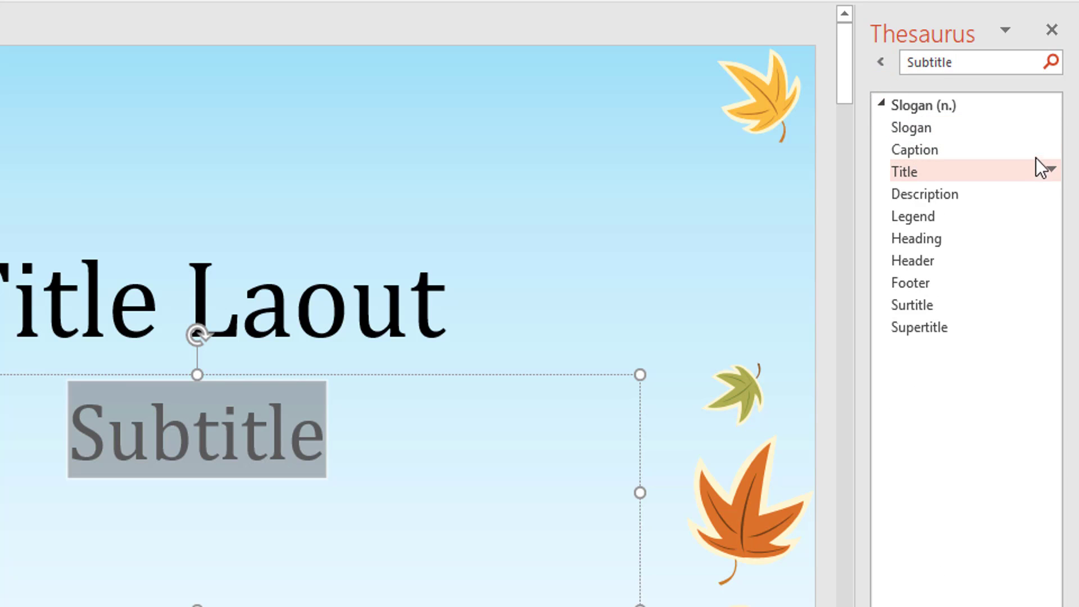
Replace the subtitle 'Subtitle' with 'Caption' and run the accessibility check.
click(1050, 148)
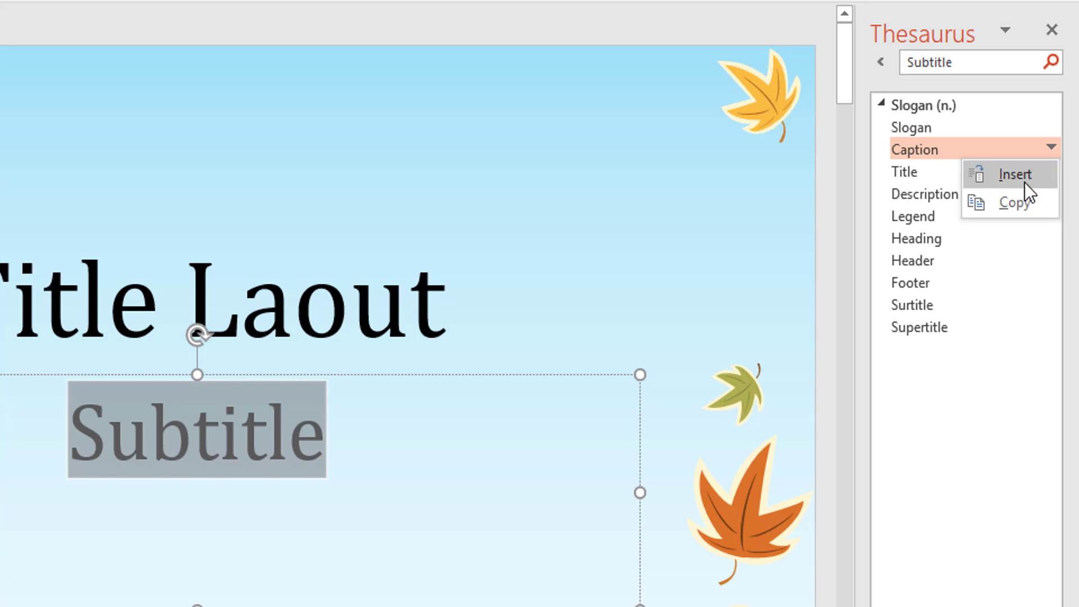
click(1024, 182)
key(Escape)
key(Escape)
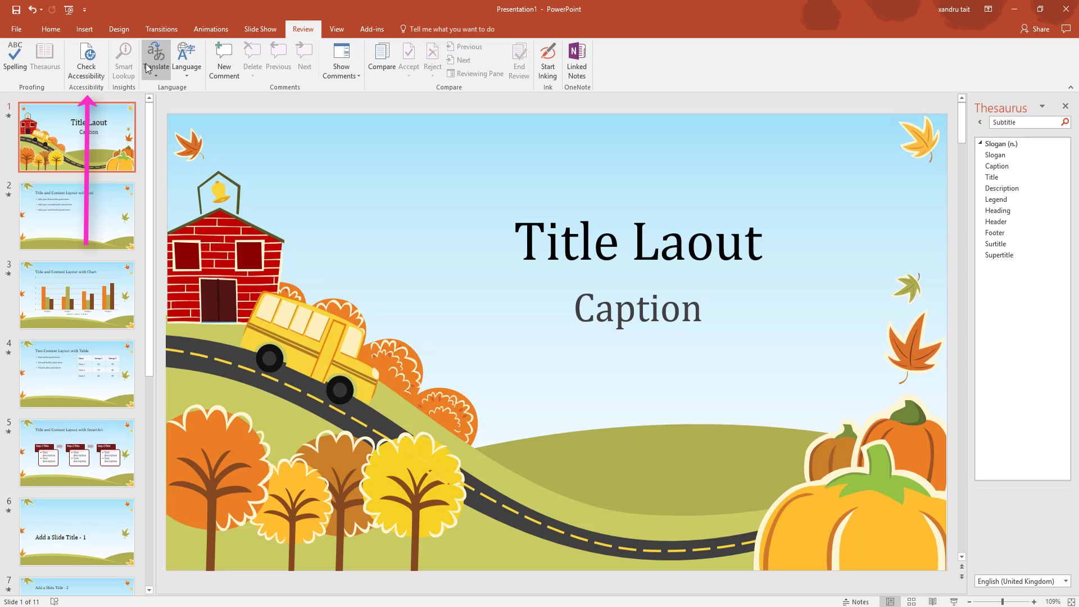
click(85, 79)
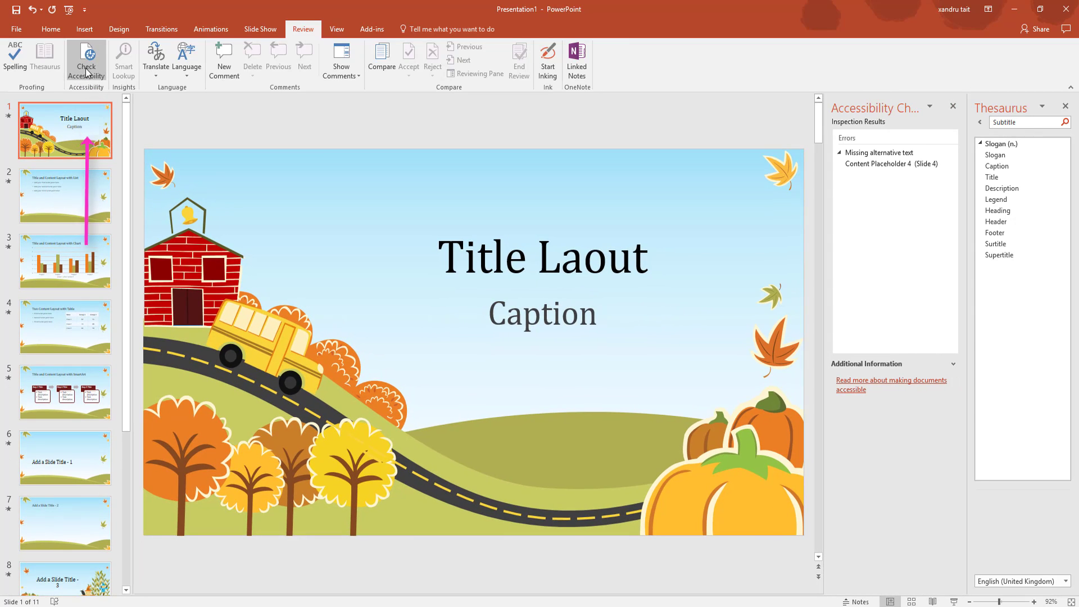
Go to the slide 4 table missing alternative text, inspect its objects, then close the results.
click(1066, 106)
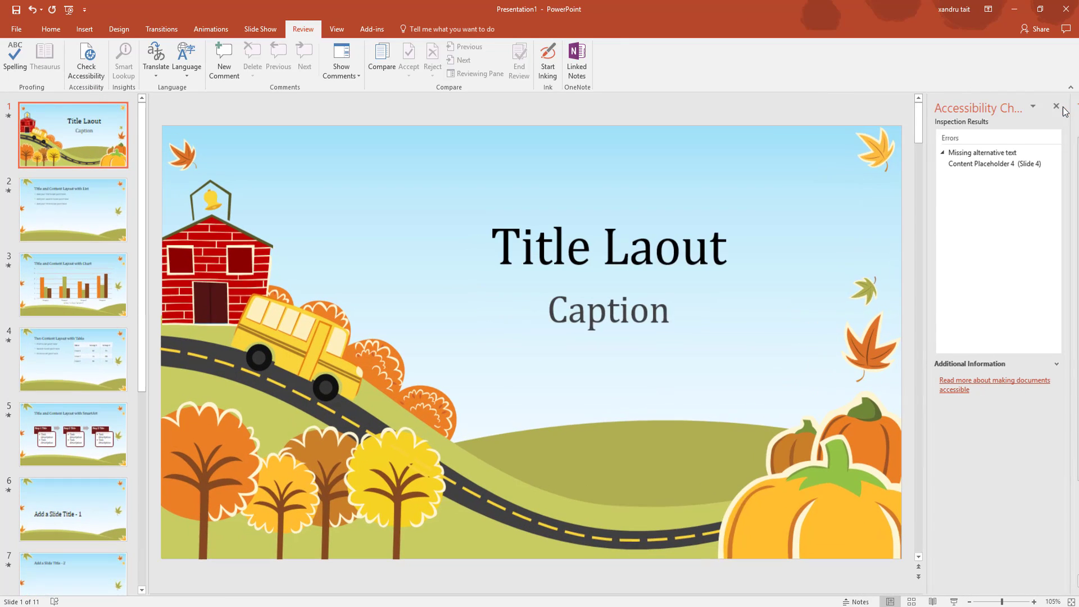
click(981, 164)
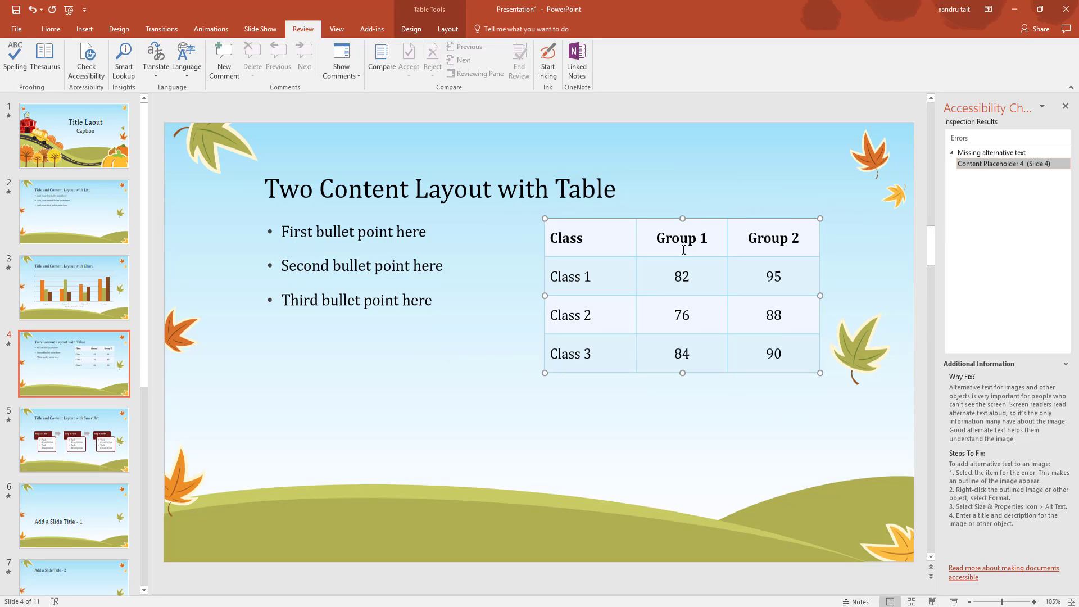
click(272, 190)
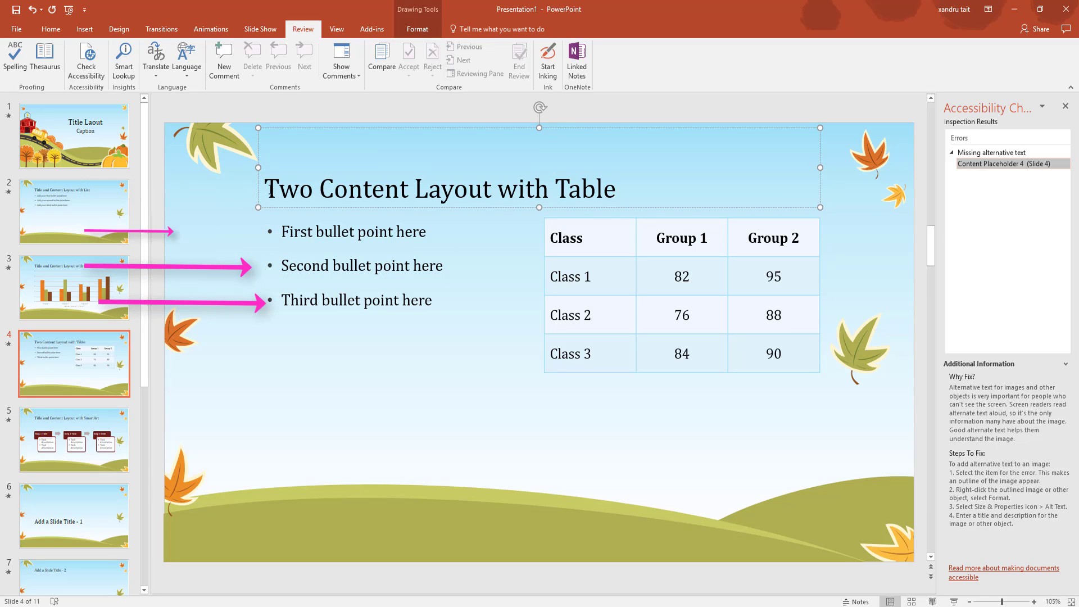
mouse_move(280, 196)
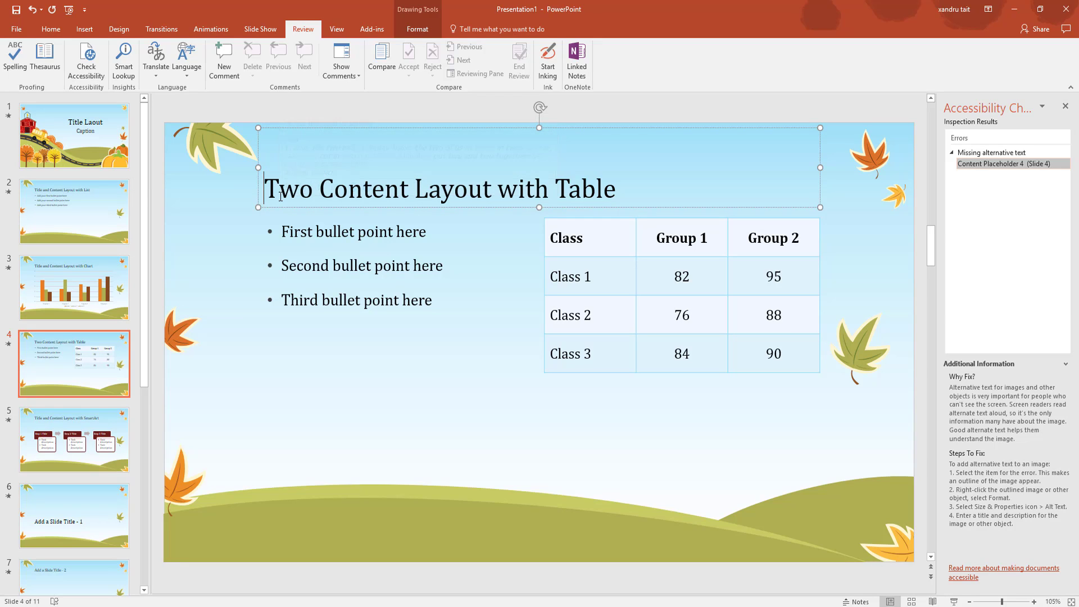
click(291, 232)
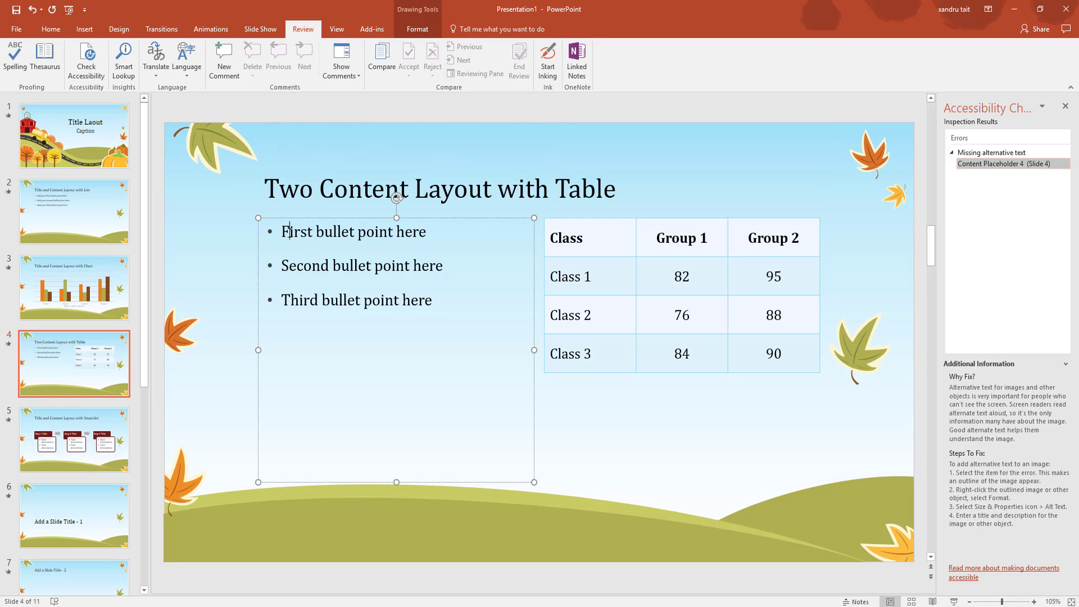
click(623, 232)
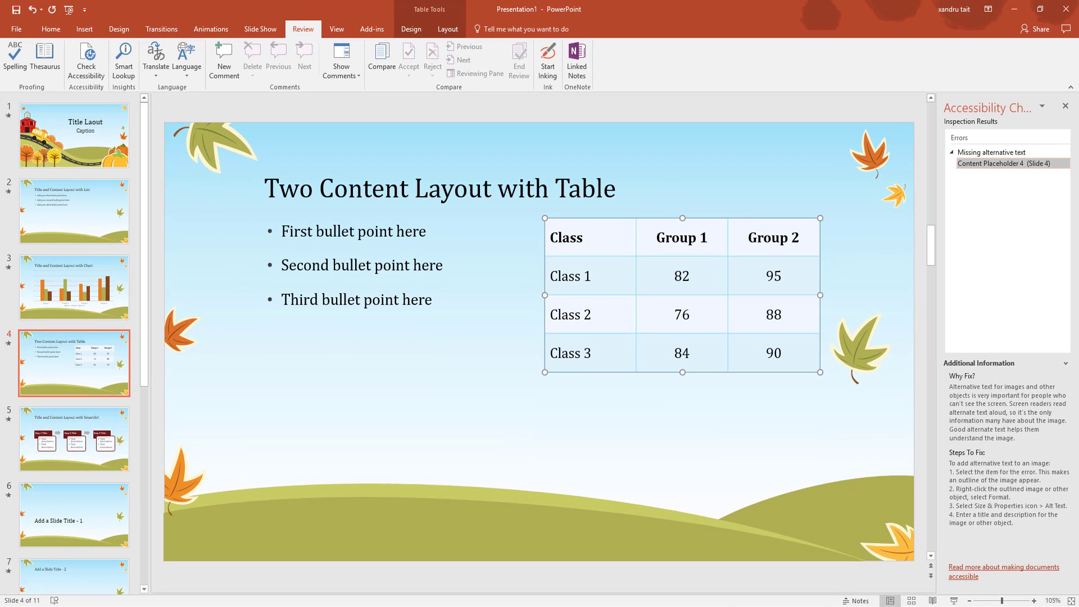
click(1065, 106)
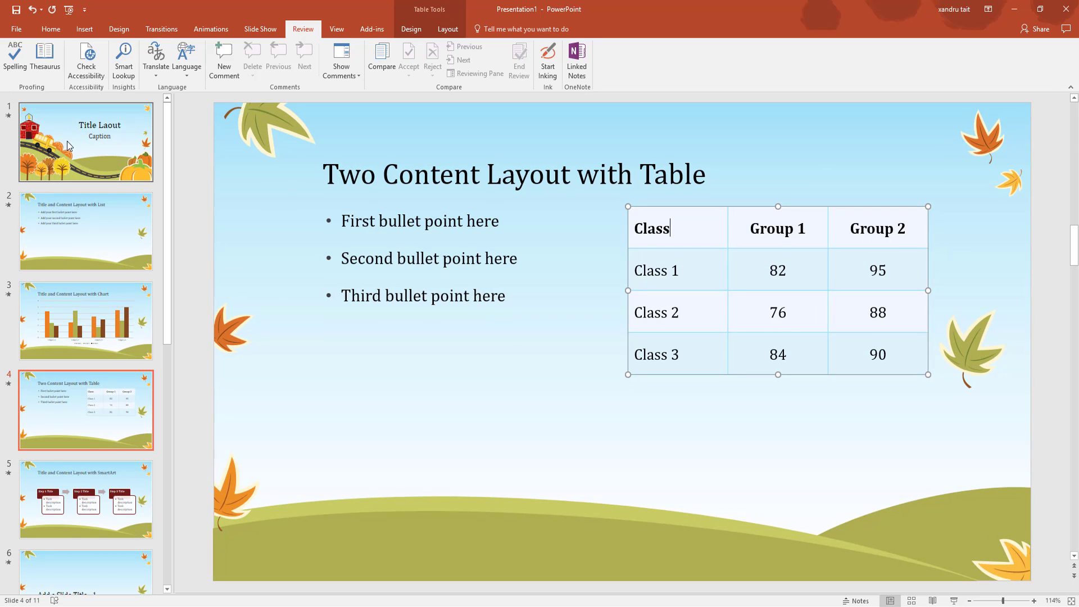
Select slide 2 and set the translation language to German (Germany).
click(67, 141)
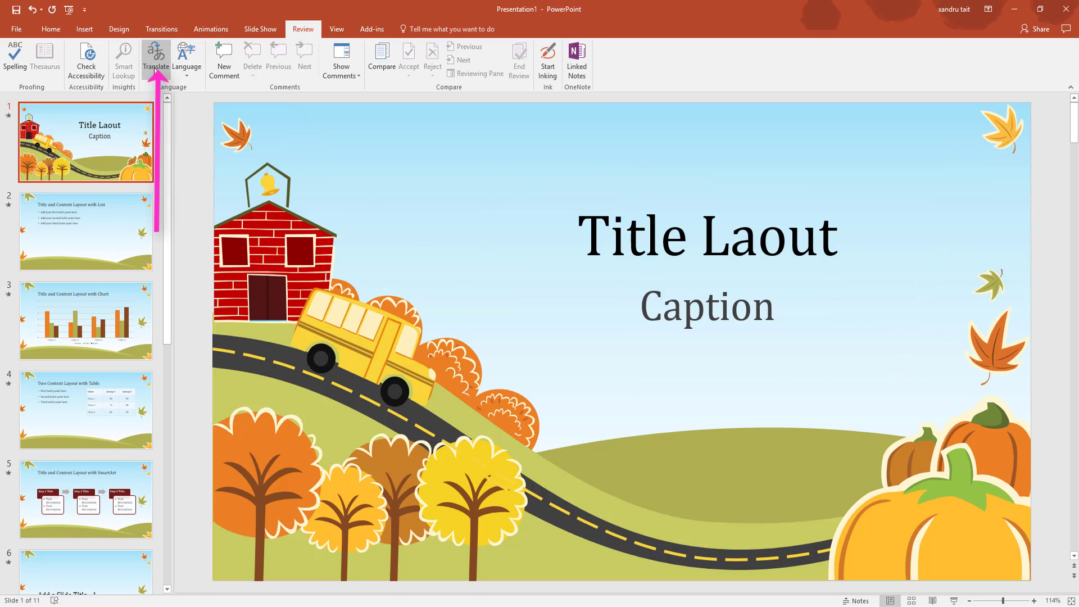
click(73, 216)
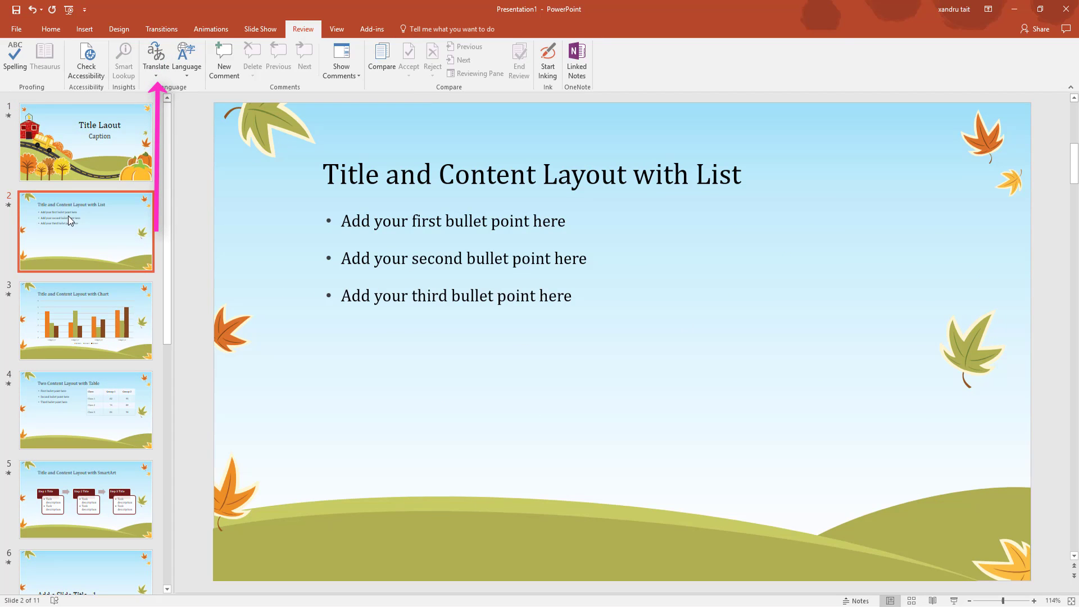
click(152, 73)
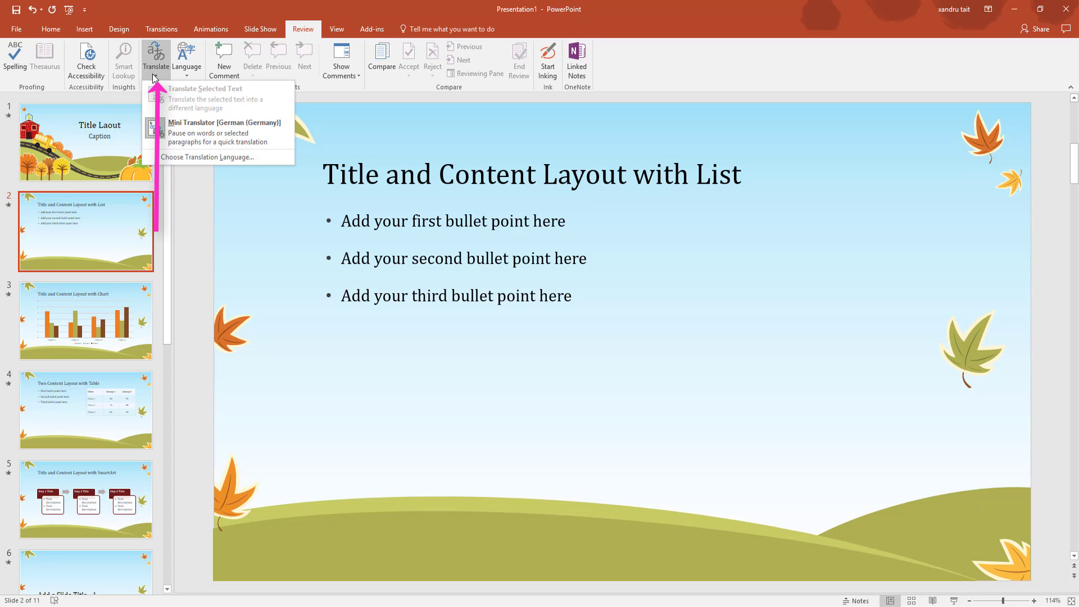
click(183, 152)
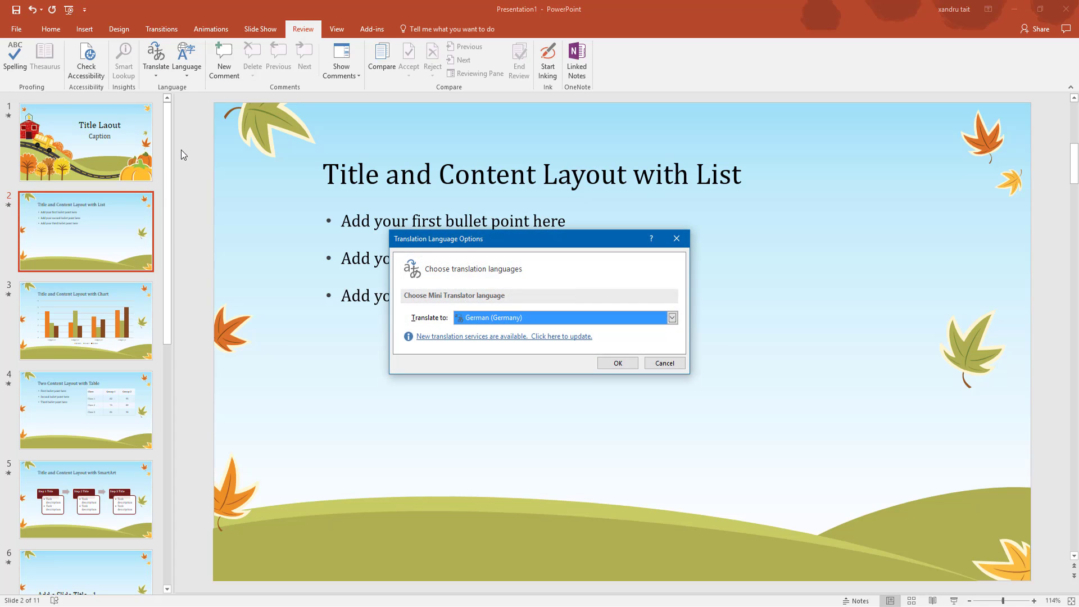
click(543, 319)
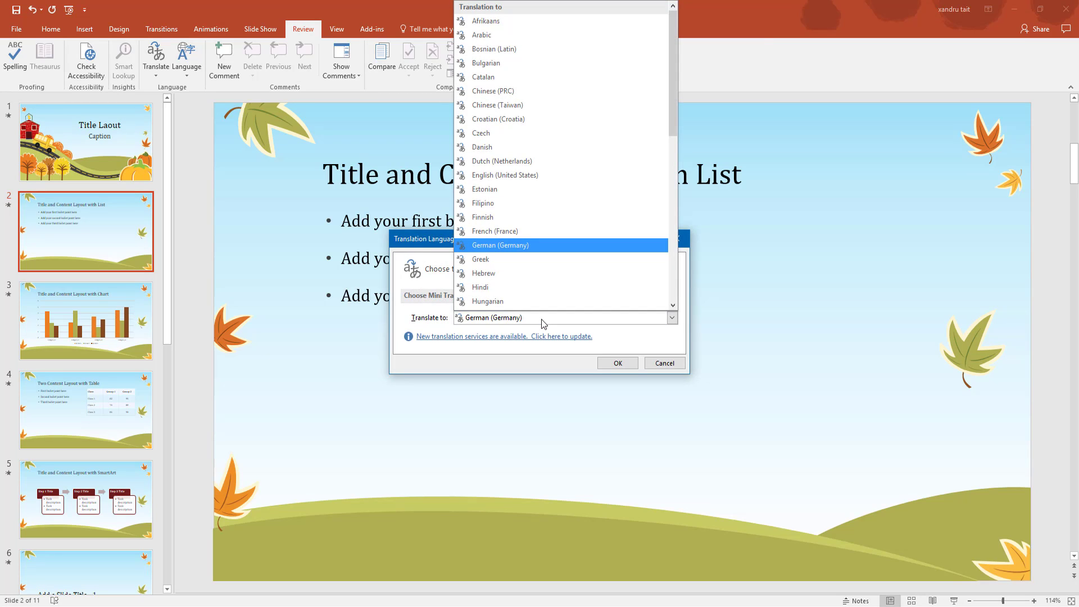
click(544, 324)
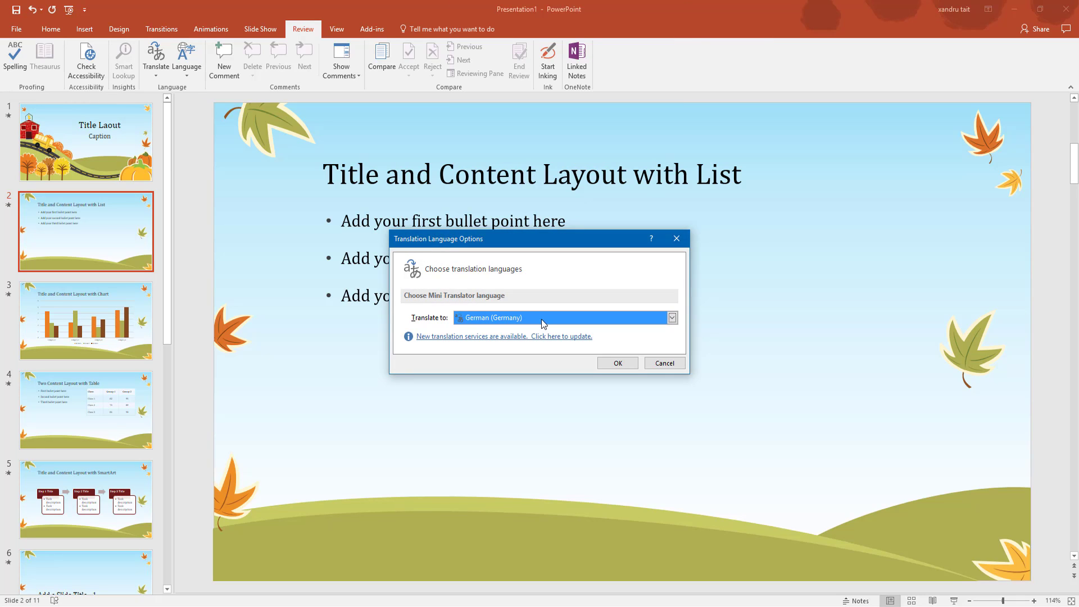
click(608, 364)
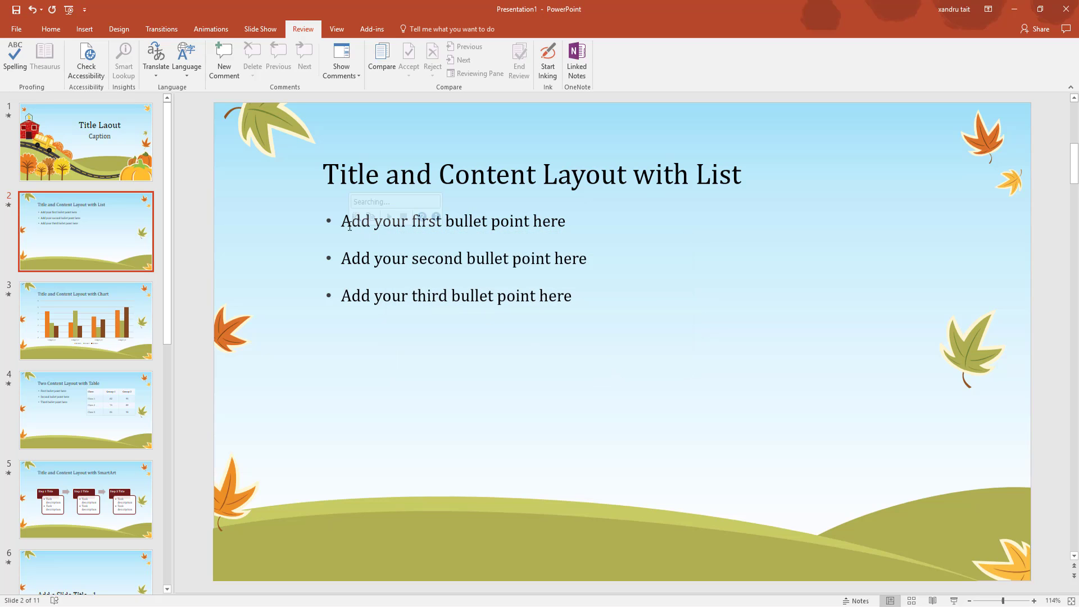
Translate slide 2's title 'Title and Content Layout with List' into German.
mouse_move(340, 177)
drag(337, 177, 734, 179)
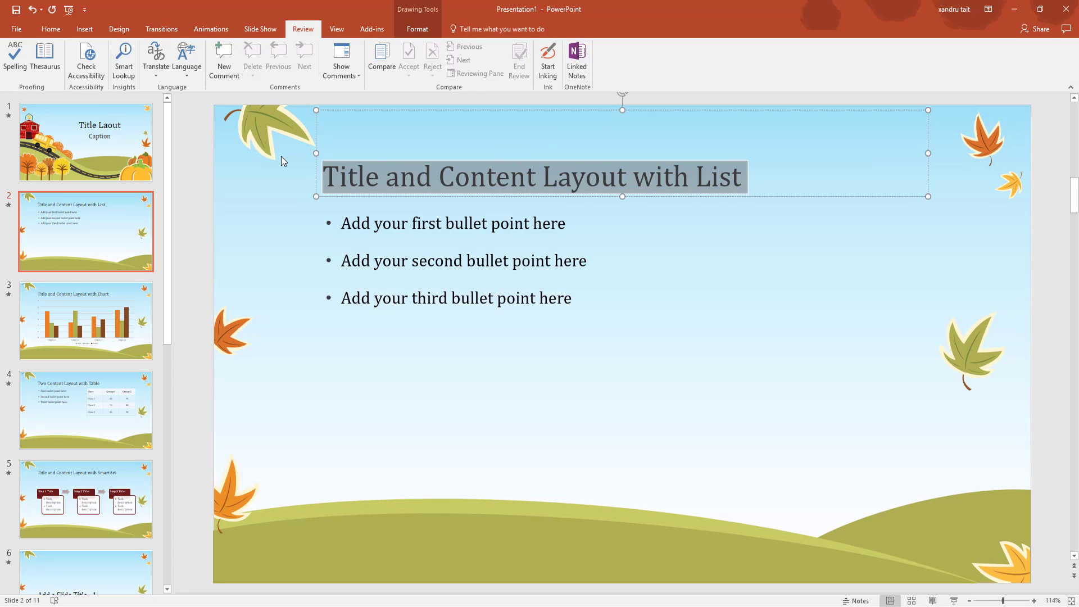
click(156, 63)
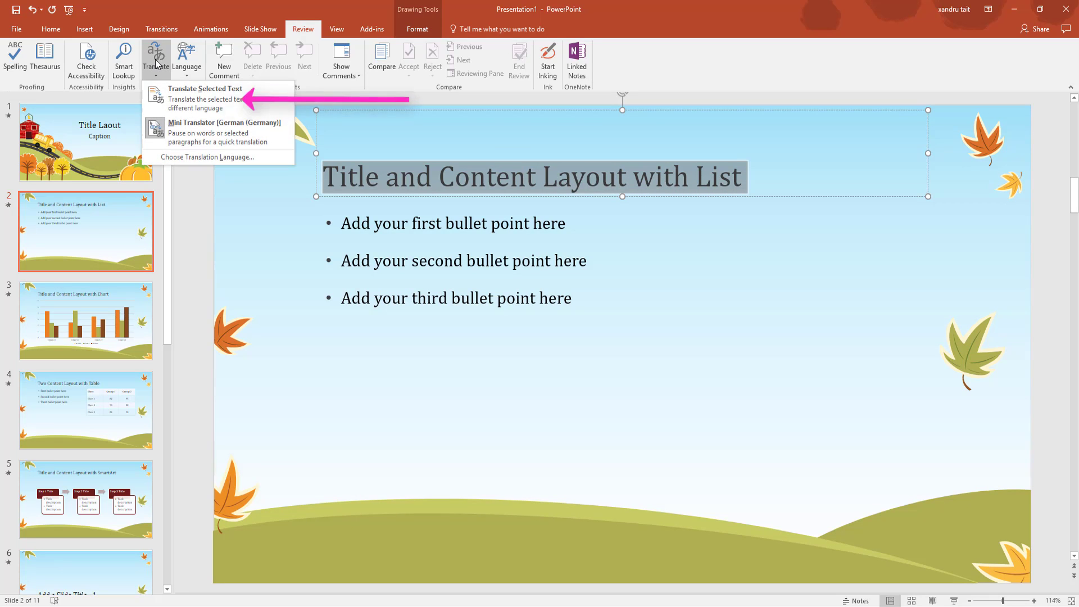
click(172, 99)
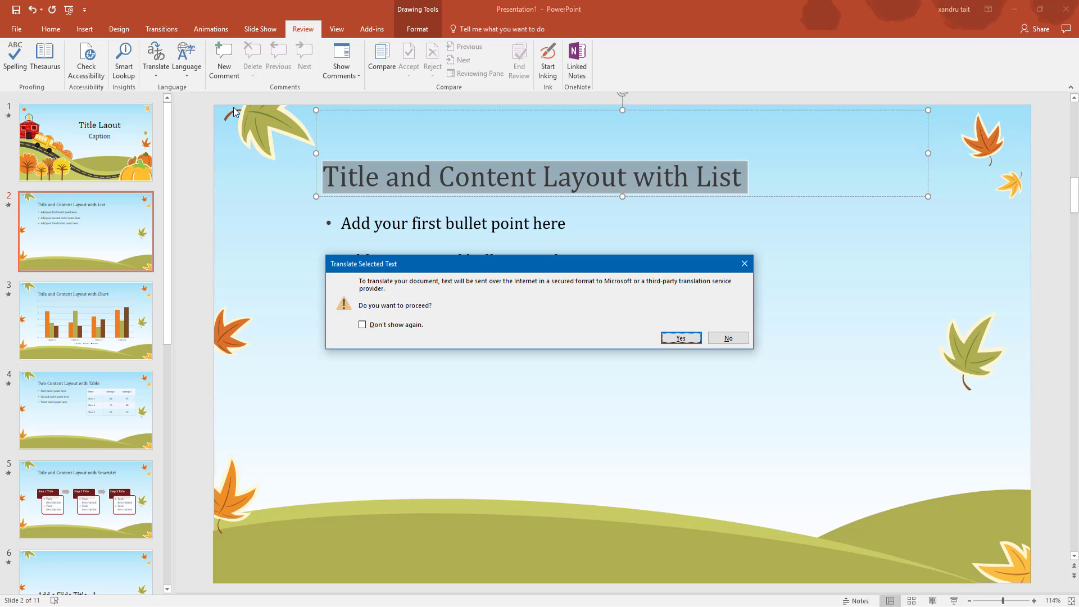
click(673, 340)
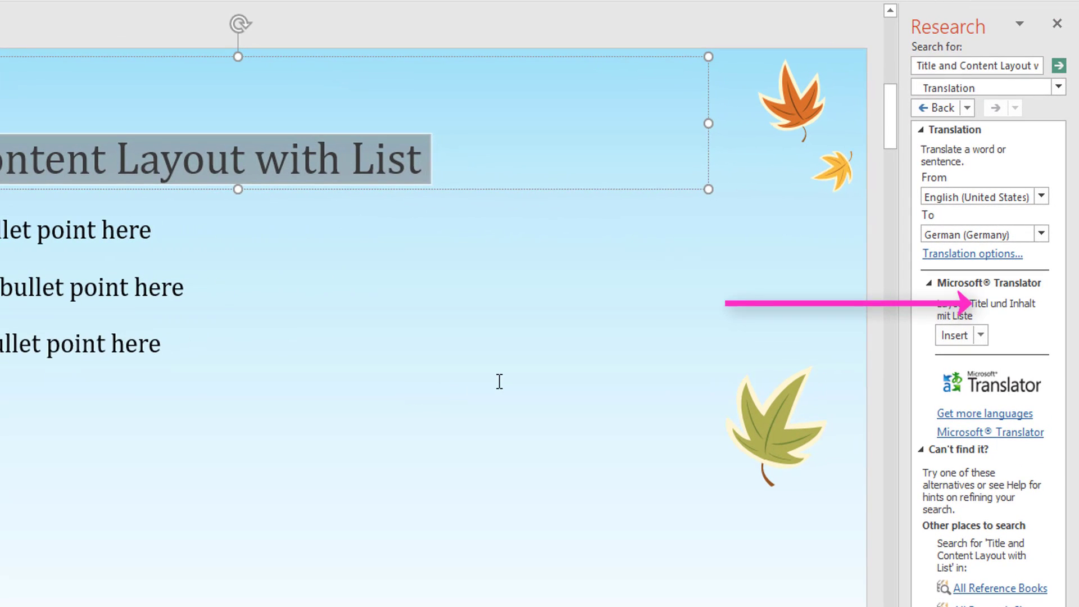
Paste 'Layout Titel und Inhalt mit Liste' on its own line above the English title.
triple_click(986, 311)
key(ctrl+c)
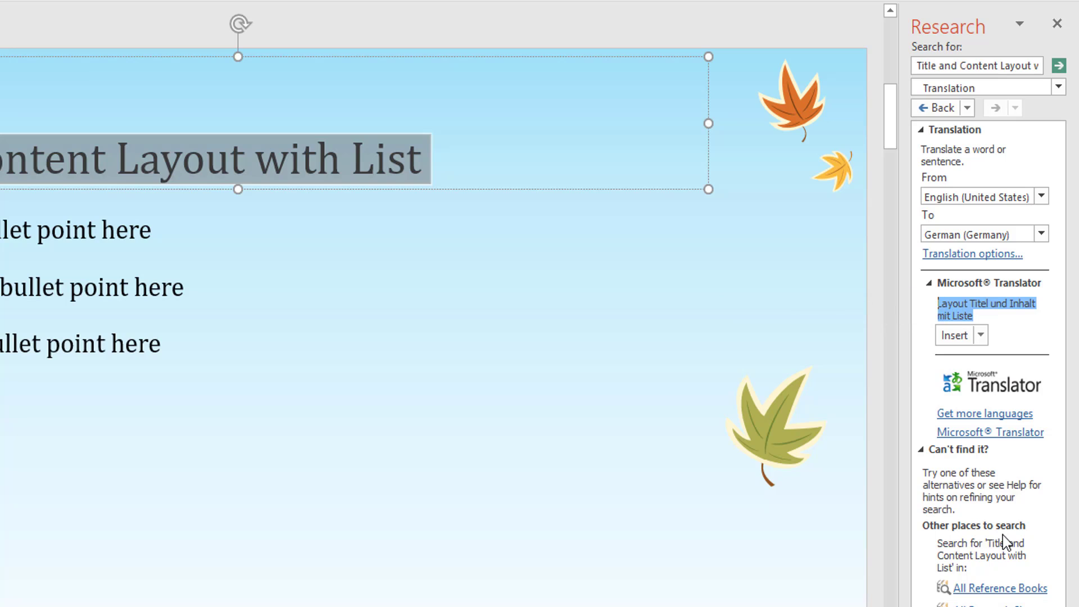
click(981, 336)
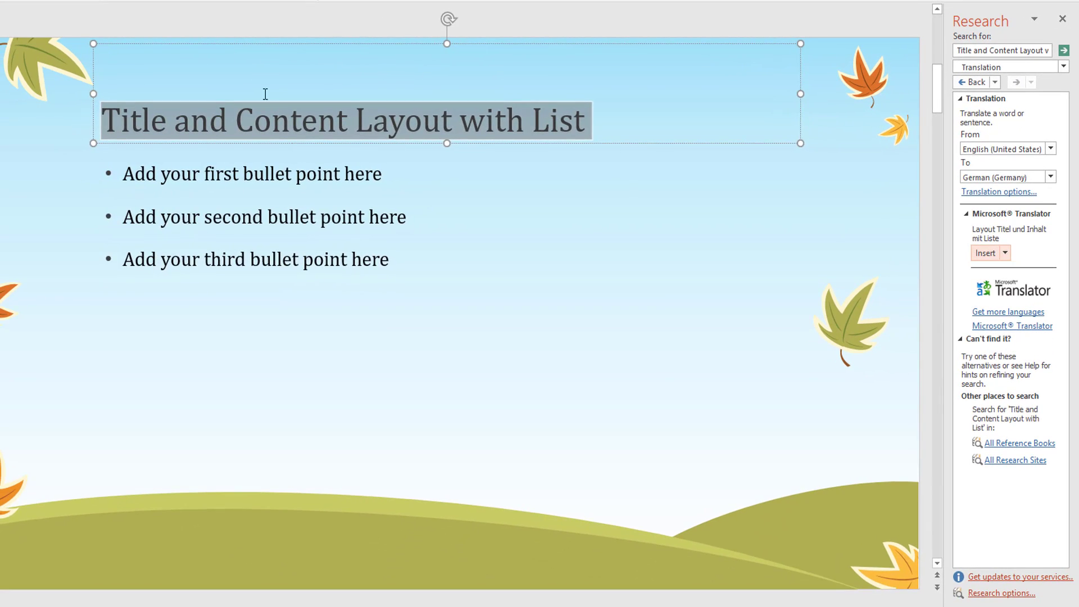
click(114, 79)
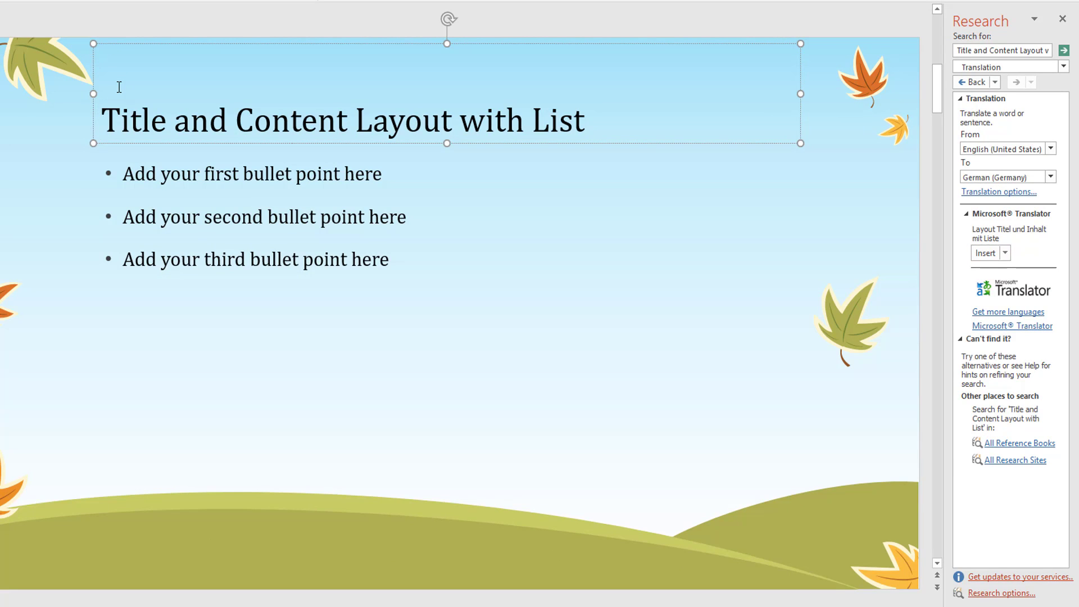
key(ctrl+v)
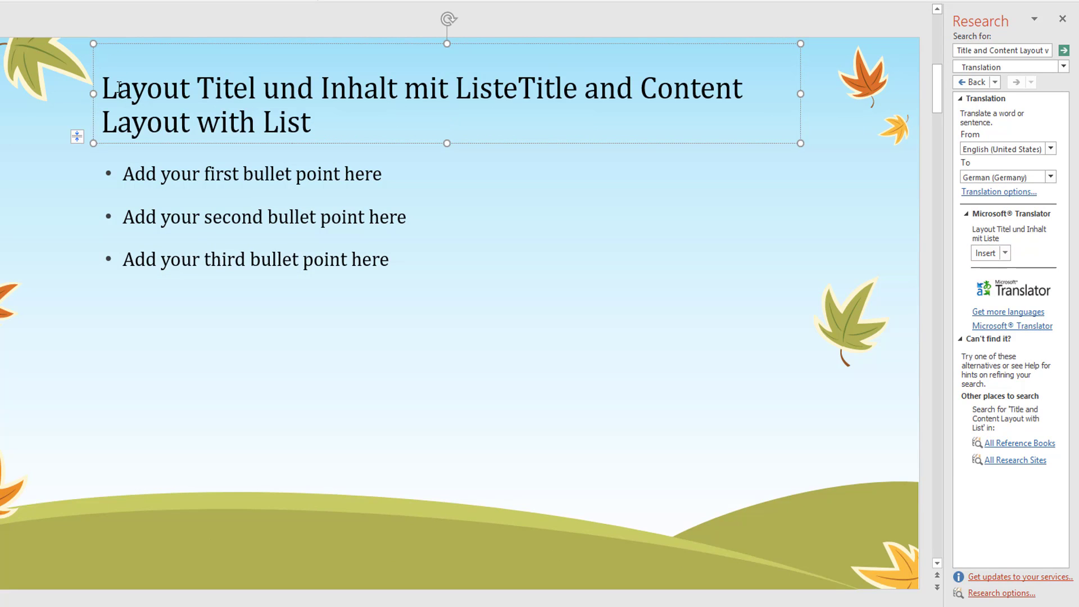
key(Return)
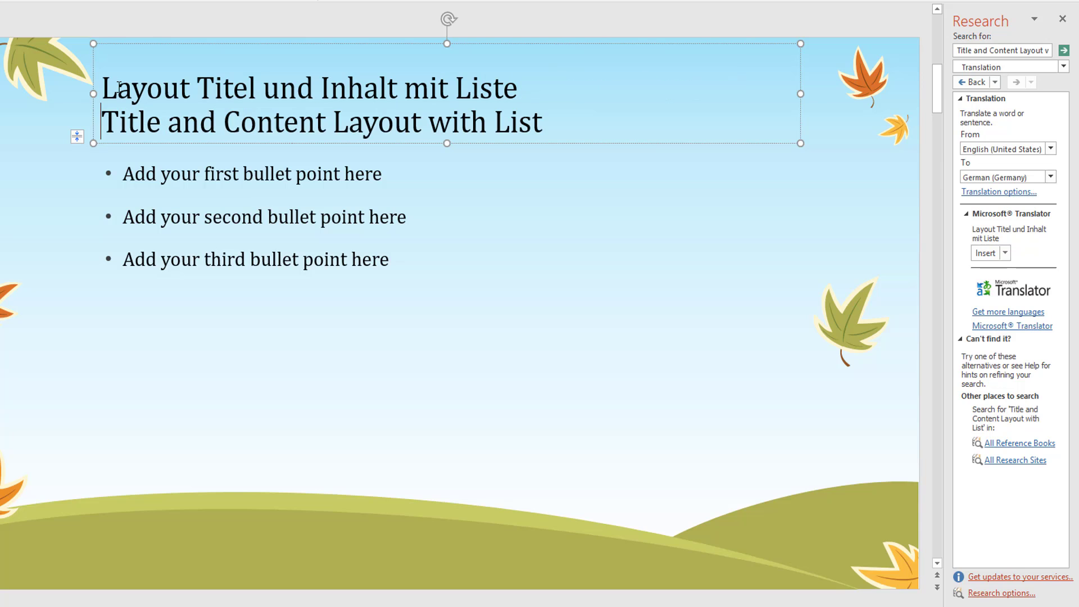